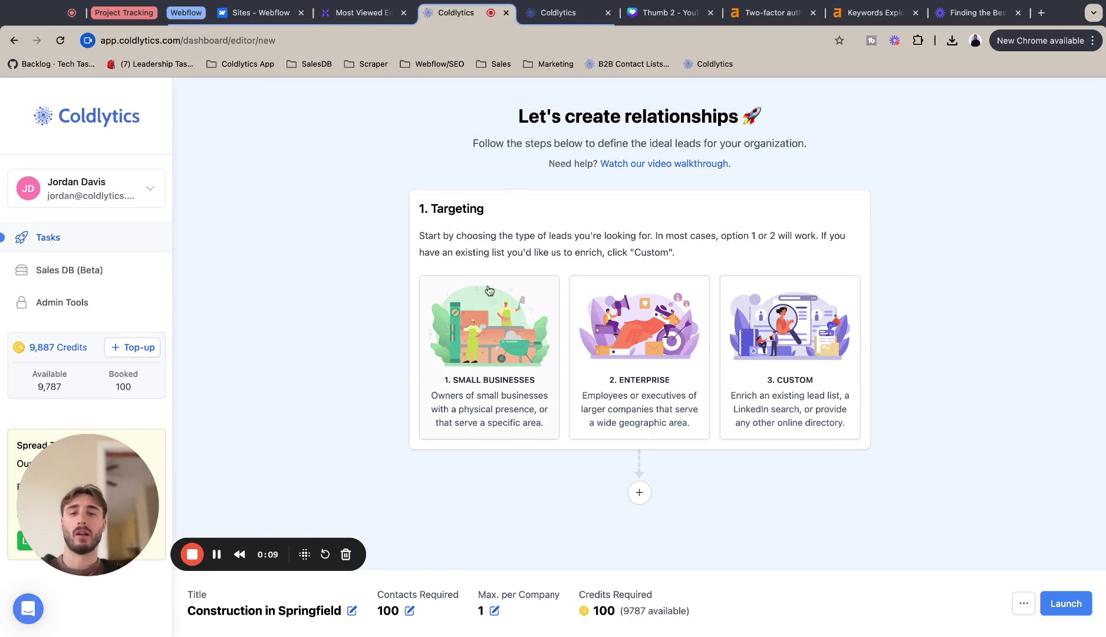
# - Target small businesses in Springfield, MO, USA within a 20-mile radius
pyautogui.click(472, 325)
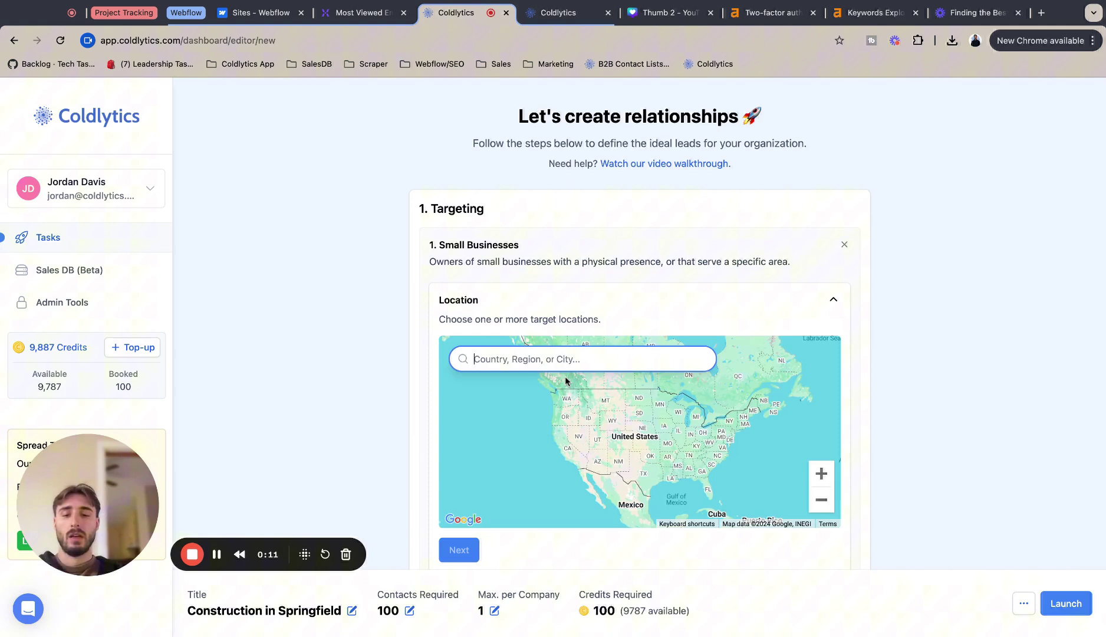
pyautogui.write('Springfield')
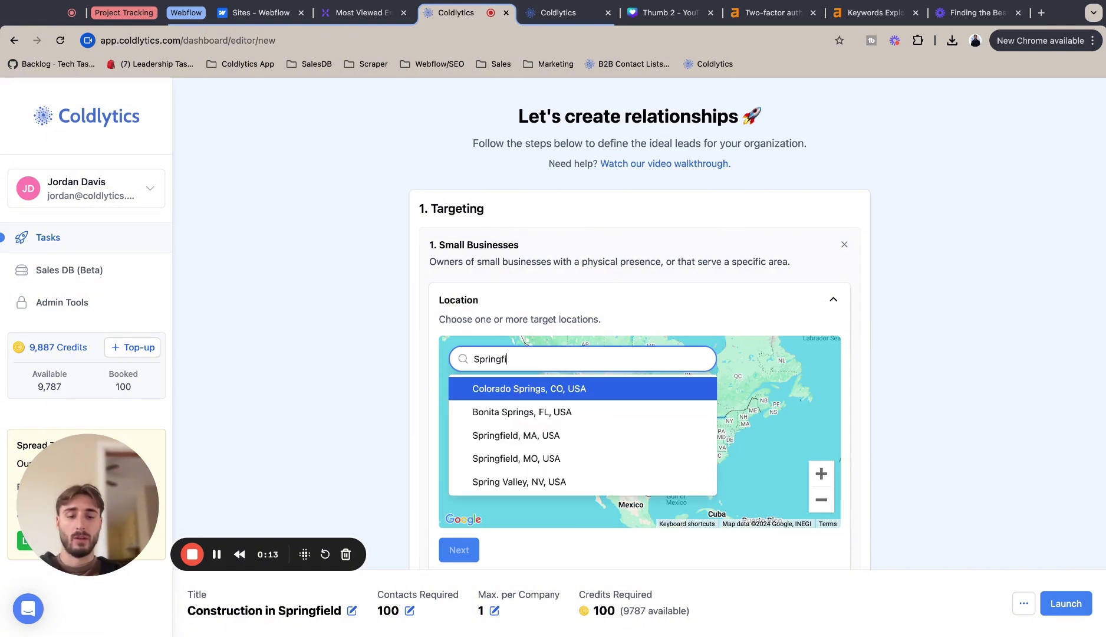
pyautogui.click(590, 410)
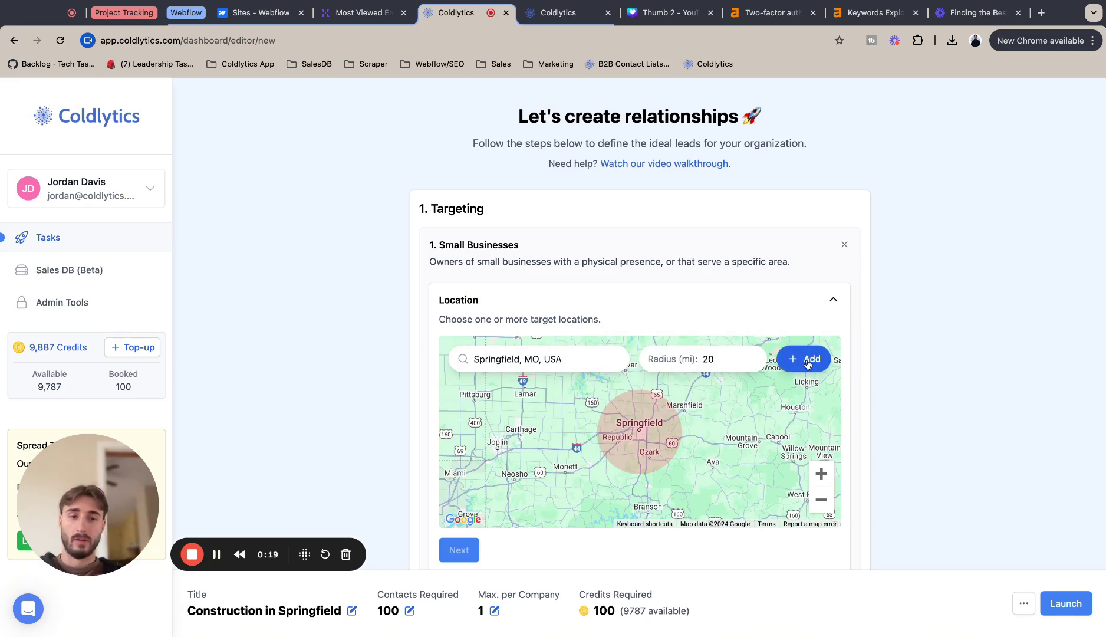
pyautogui.click(806, 361)
pyautogui.scroll(-1, 796, 364)
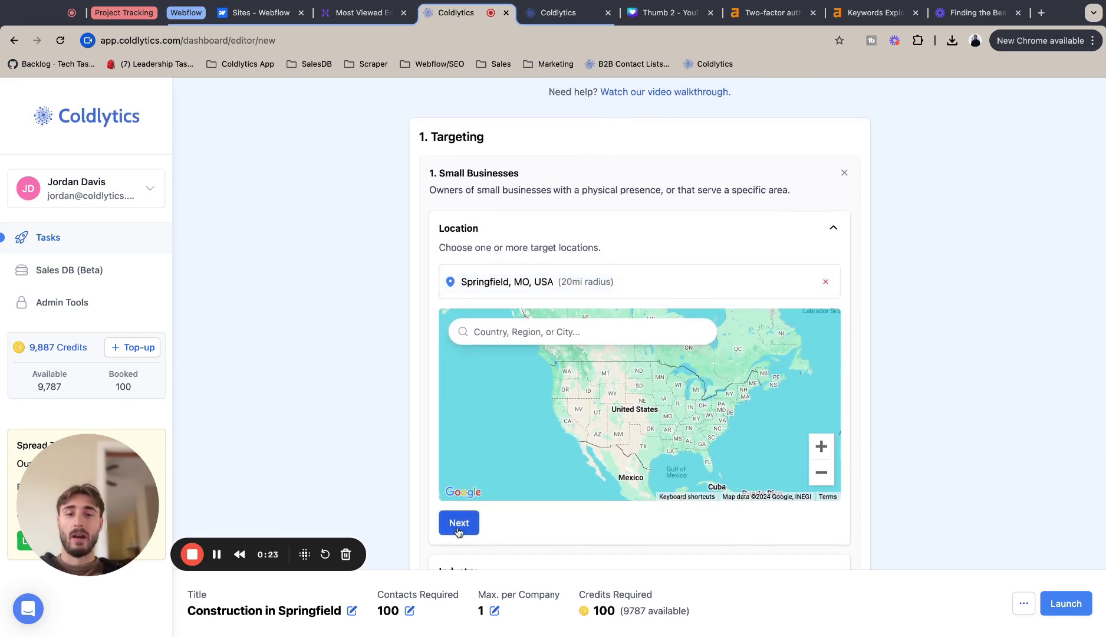
# - Confirm the Springfield location and add Construction as the industry search term
pyautogui.click(458, 523)
pyautogui.write('Construction')
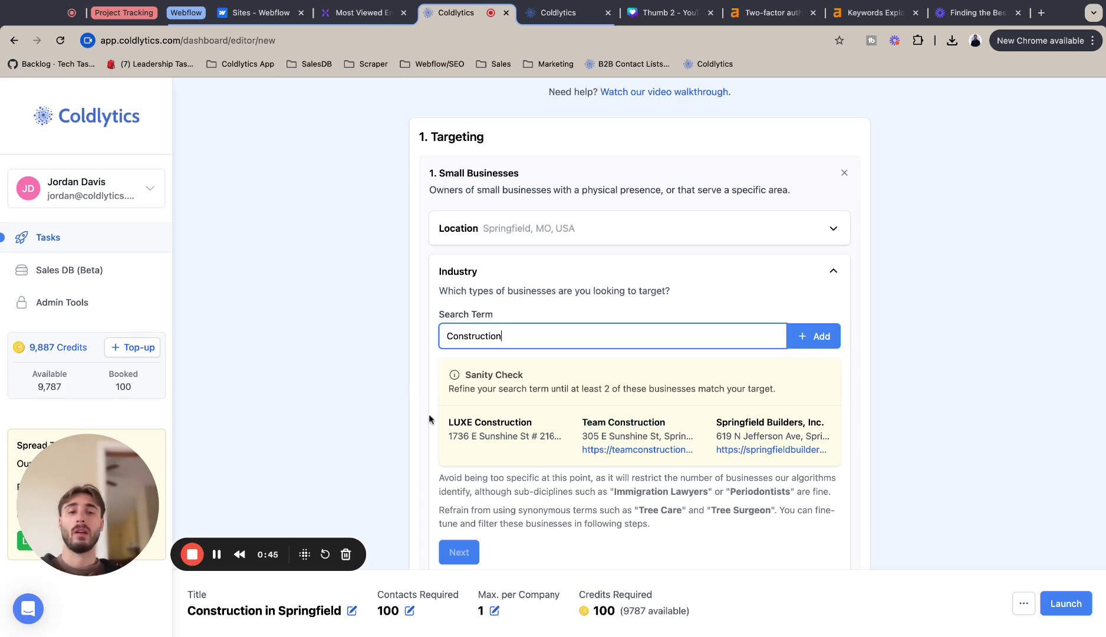
pyautogui.click(826, 336)
# - Select Owners/Founders and Directors & Executives as seniority levels and finish the targeting step
pyautogui.click(454, 478)
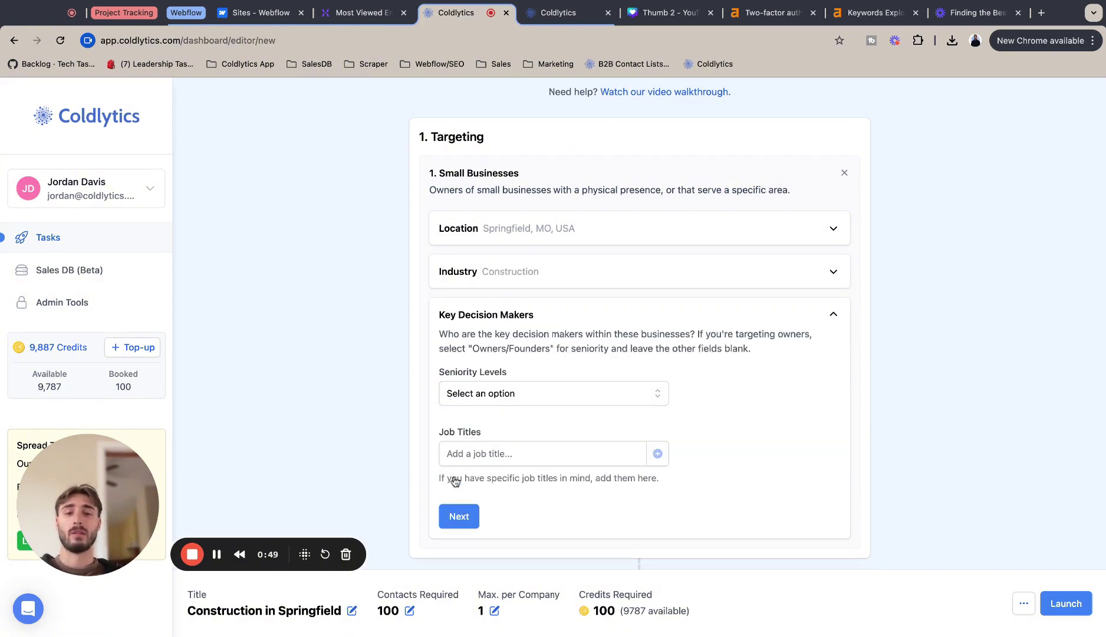
pyautogui.click(517, 398)
pyautogui.click(545, 422)
pyautogui.click(549, 431)
pyautogui.click(539, 458)
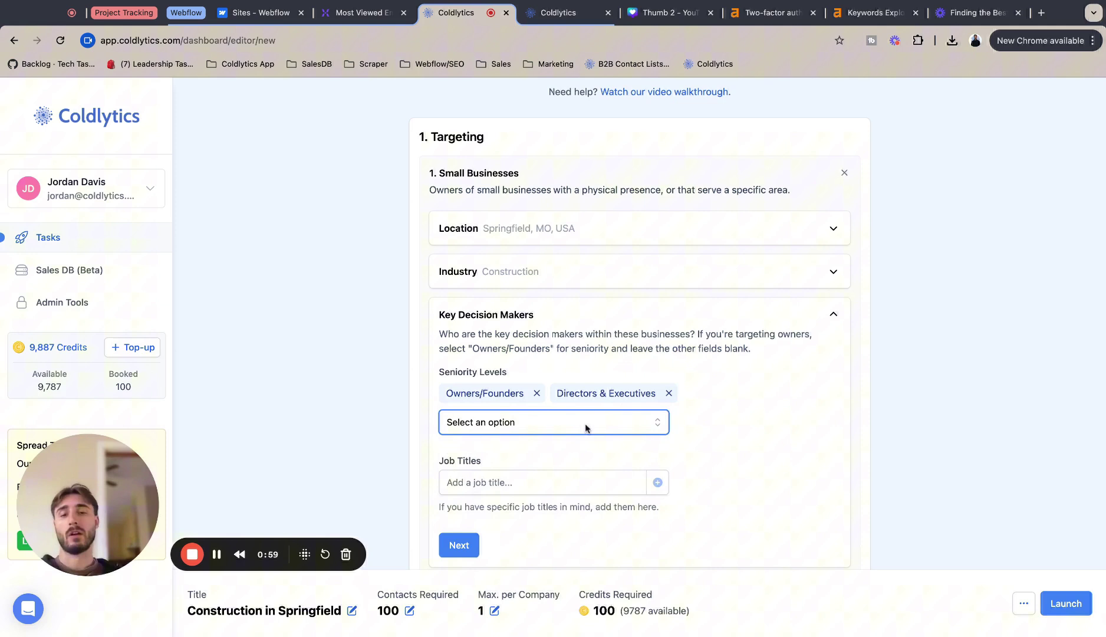
pyautogui.scroll(-1, 587, 428)
pyautogui.click(467, 511)
pyautogui.scroll(-1, 548, 498)
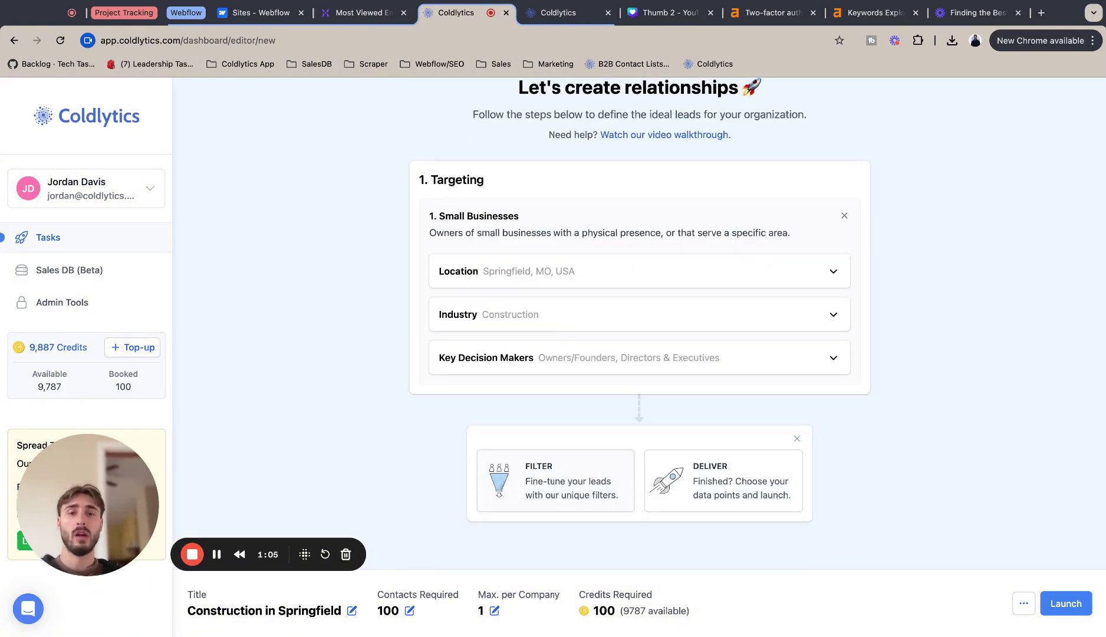
# - Add and confirm a Firmographics Google Reviews filter with review score from 3 to 5
pyautogui.click(563, 491)
pyautogui.click(558, 321)
pyautogui.scroll(-5, 560, 394)
pyautogui.click(547, 359)
pyautogui.click(477, 403)
pyautogui.write('3')
pyautogui.press('Tab')
pyautogui.write('5')
pyautogui.click(768, 334)
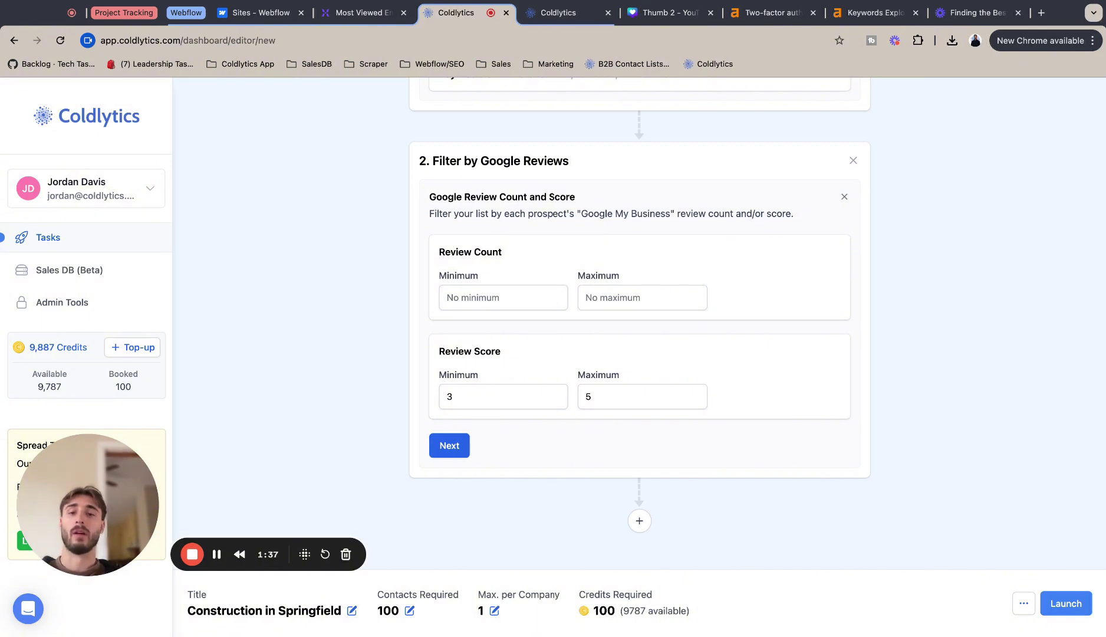
pyautogui.click(451, 447)
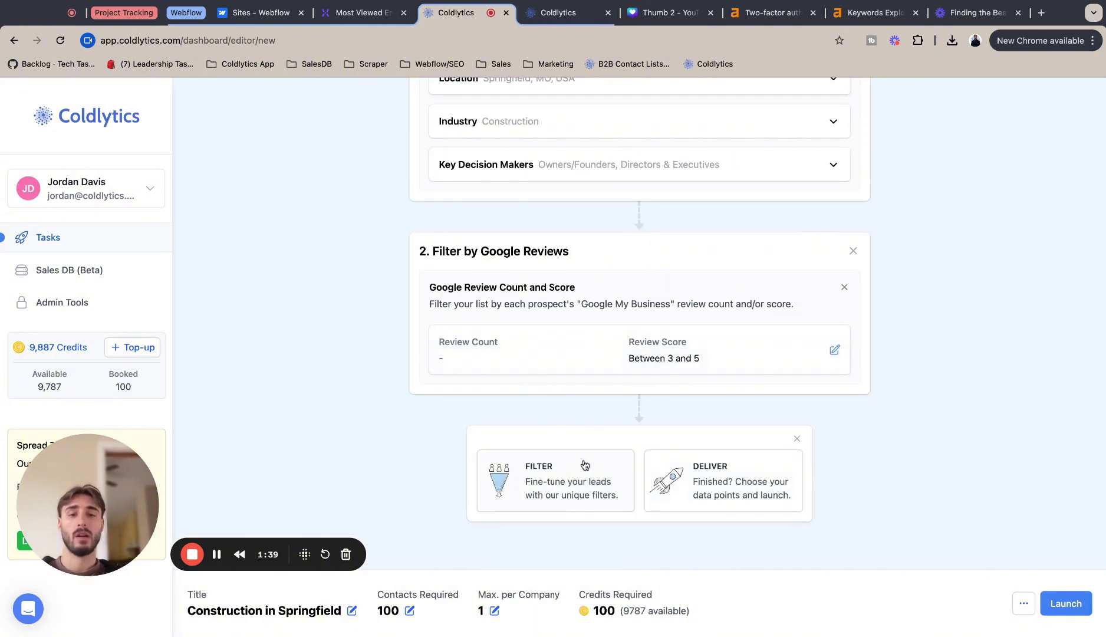
# - Add and confirm a Firmographics Headcount filter with a minimum of 50 employees
pyautogui.click(526, 470)
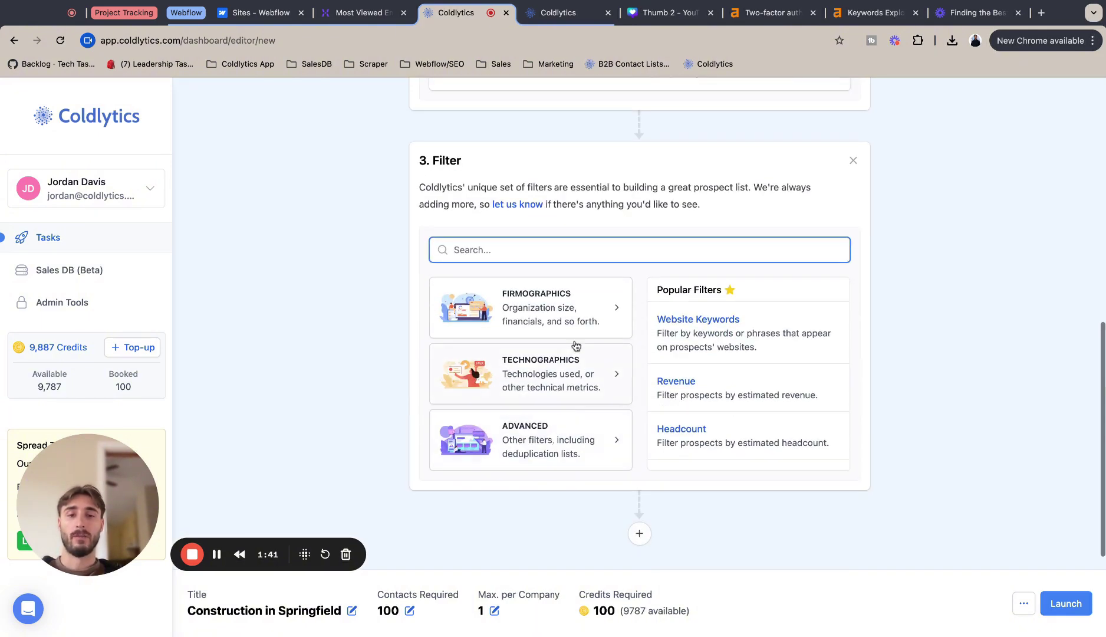
pyautogui.click(567, 325)
pyautogui.click(540, 379)
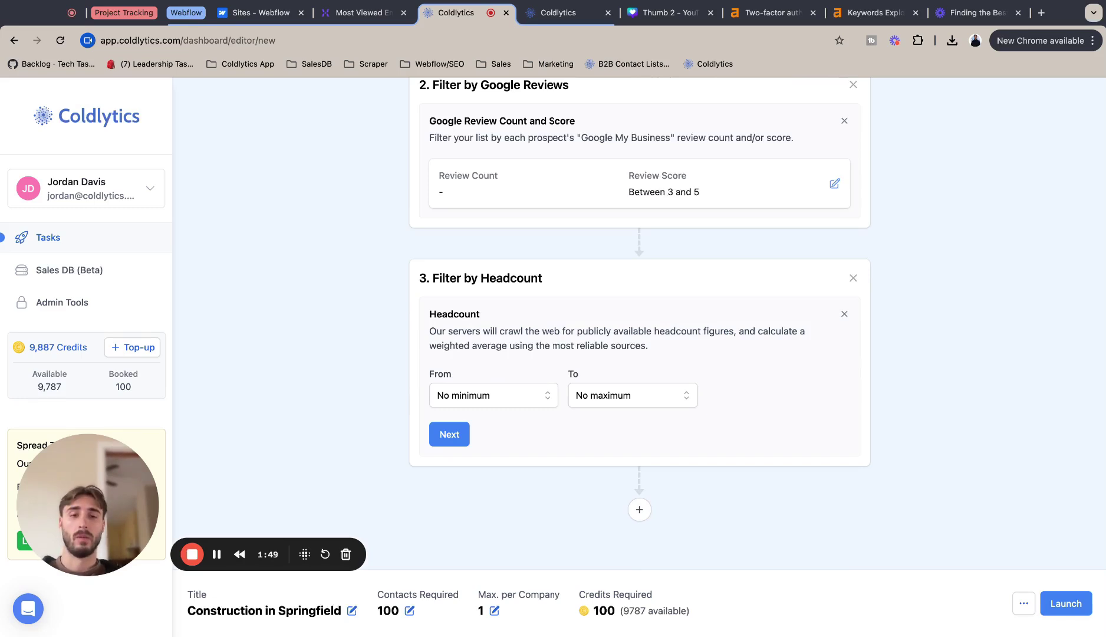
pyautogui.click(509, 389)
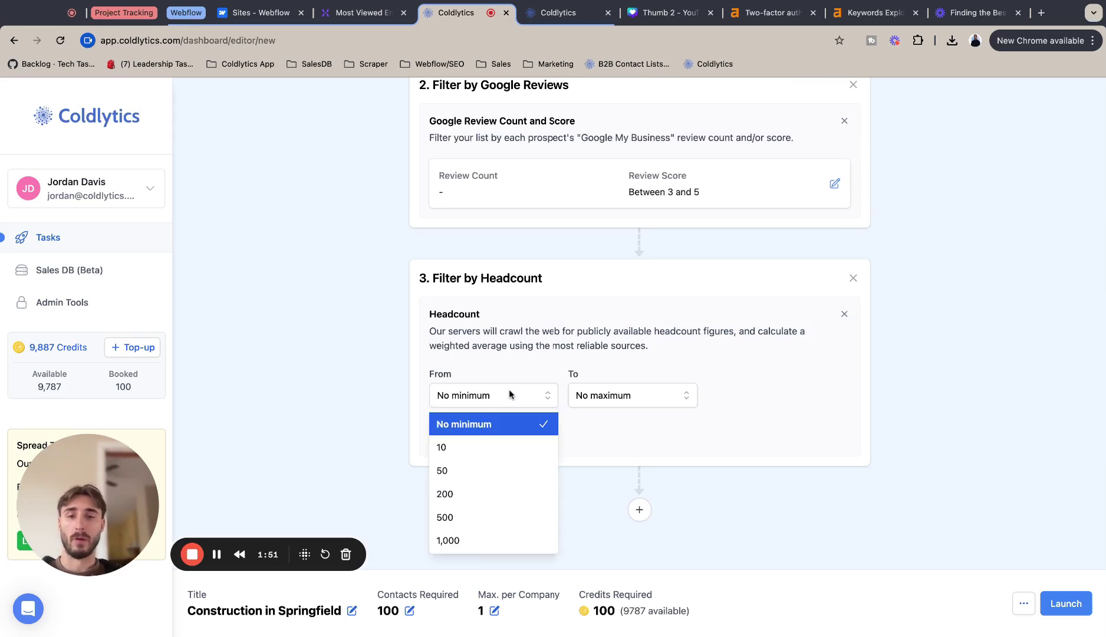
pyautogui.click(490, 463)
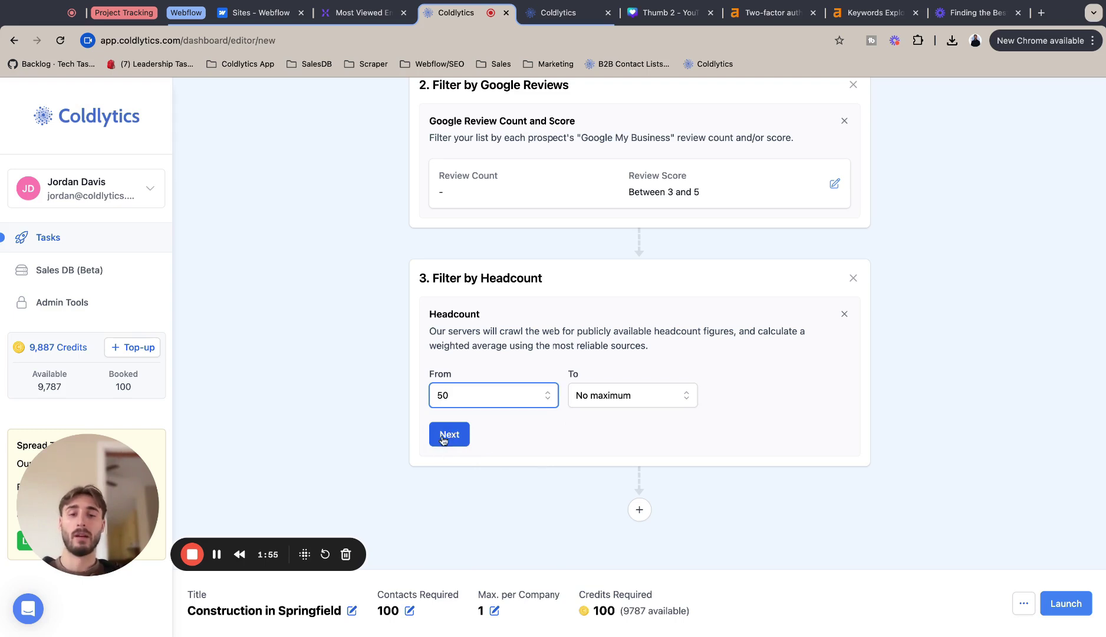
pyautogui.click(449, 435)
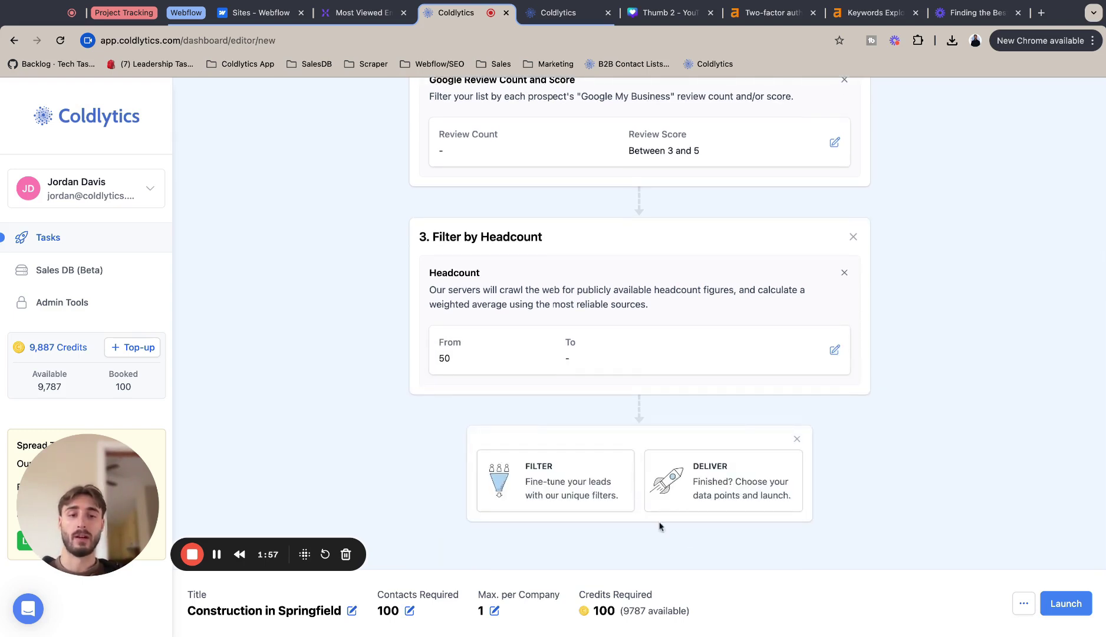
# - Reset the delivery data points, then add Phone Number, Google Review Count/Score, GMB Profile and GMB Claimed
pyautogui.click(718, 498)
pyautogui.scroll(-1, 707, 490)
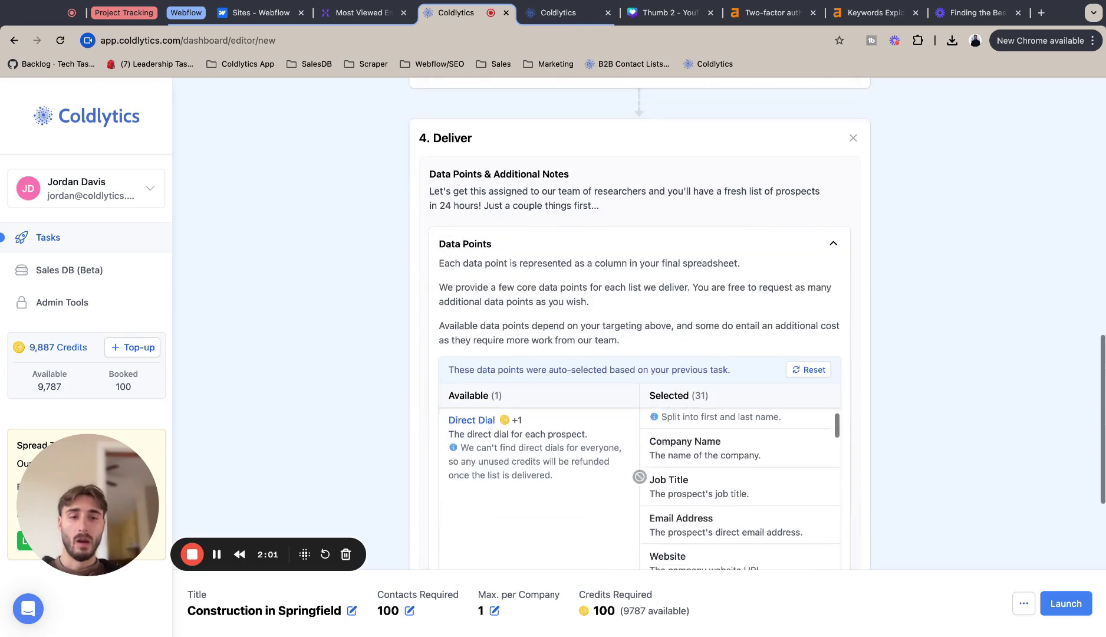
pyautogui.click(814, 369)
pyautogui.scroll(1, 664, 437)
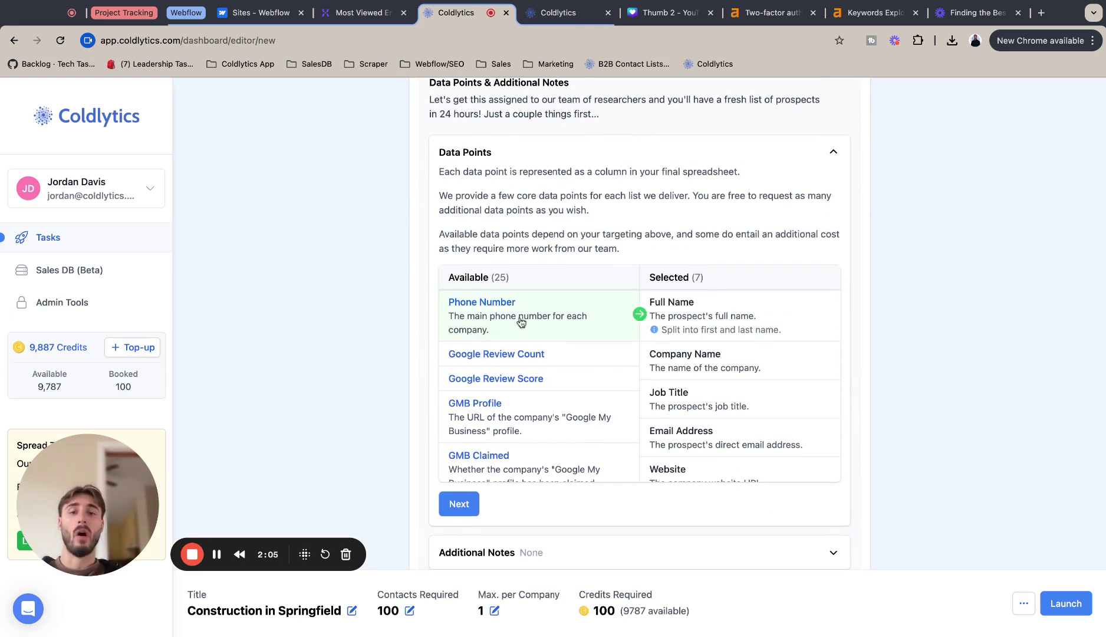
pyautogui.click(521, 321)
pyautogui.click(524, 312)
pyautogui.click(525, 312)
pyautogui.click(525, 311)
pyautogui.click(525, 312)
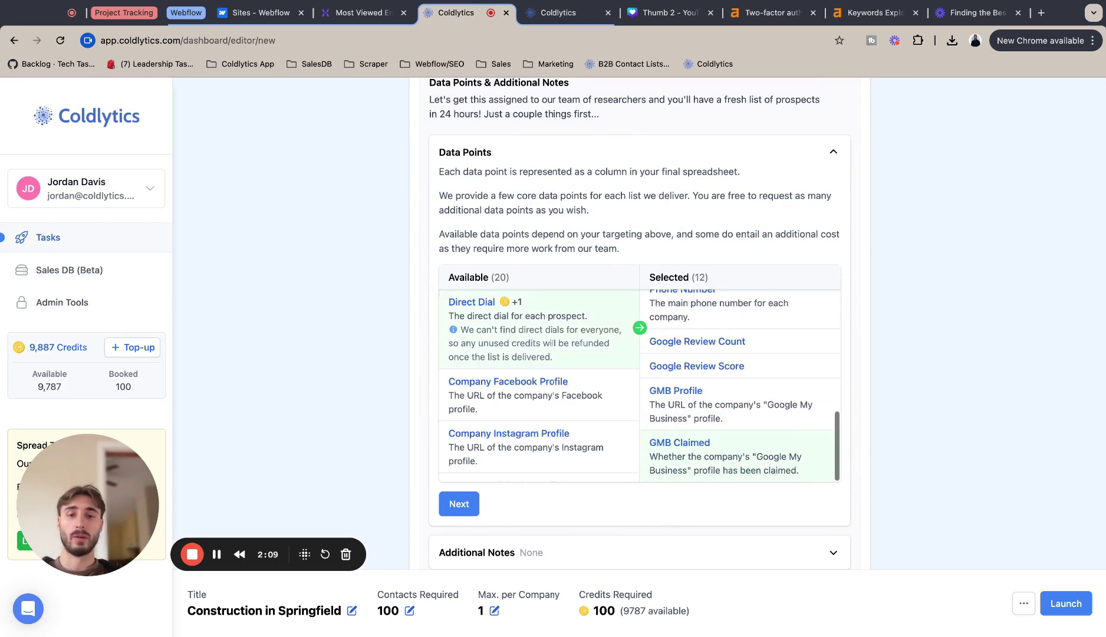
# - Add the Facebook, Instagram, LinkedIn, TikTok and Twitter company profiles, Revenue, Headcount and Date Established
pyautogui.click(529, 406)
pyautogui.click(529, 405)
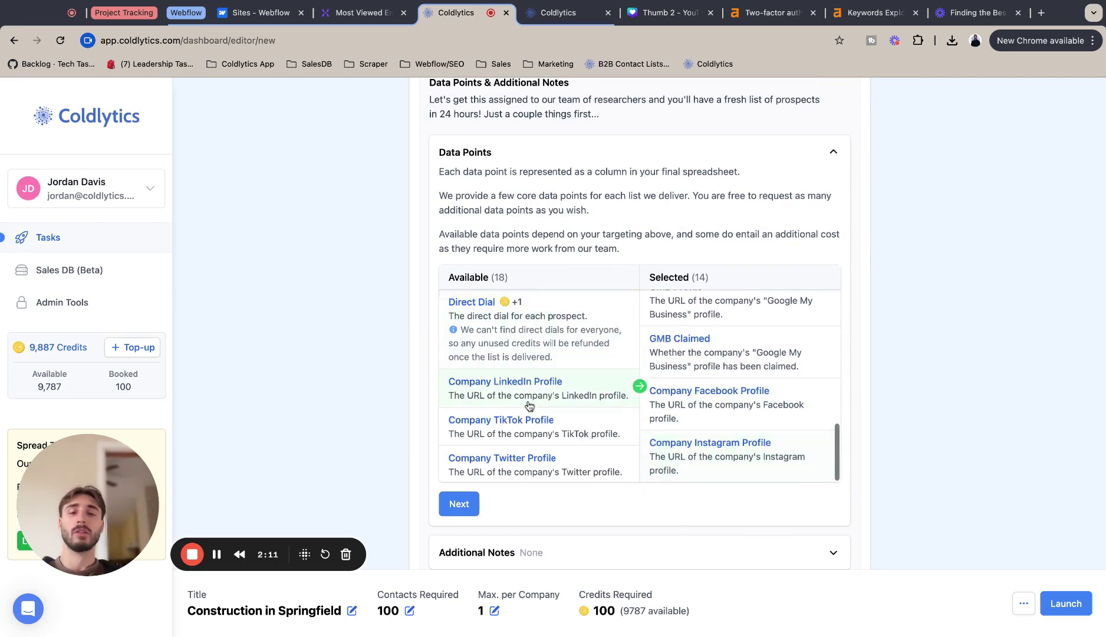
pyautogui.click(529, 405)
pyautogui.click(529, 405)
pyautogui.click(529, 406)
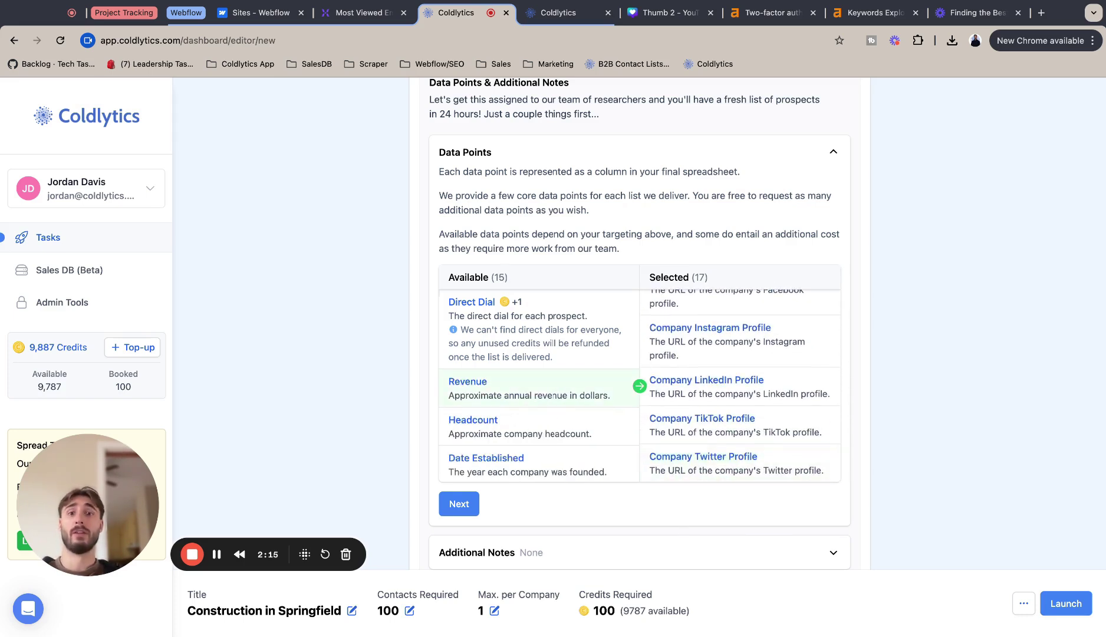
pyautogui.click(553, 395)
pyautogui.click(553, 396)
pyautogui.click(553, 396)
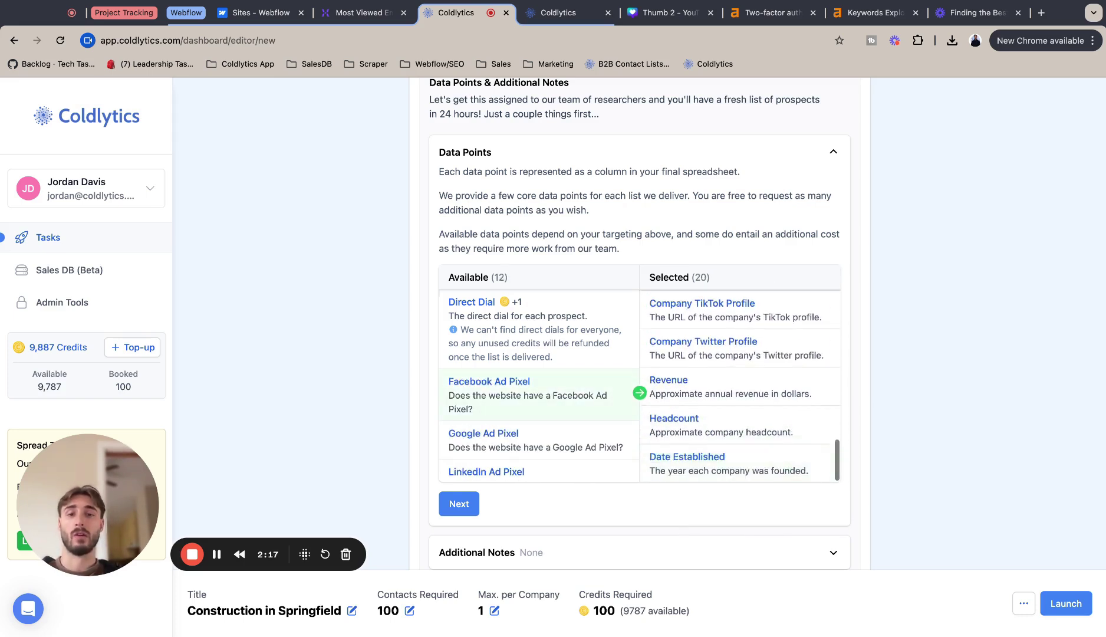
# - Add the four ad pixels, Google Analytics, Ecommerce, Wordpress, Page Speed and Search Term/Location/Position
pyautogui.click(531, 394)
pyautogui.click(530, 394)
pyautogui.click(530, 394)
pyautogui.click(531, 395)
pyautogui.click(536, 393)
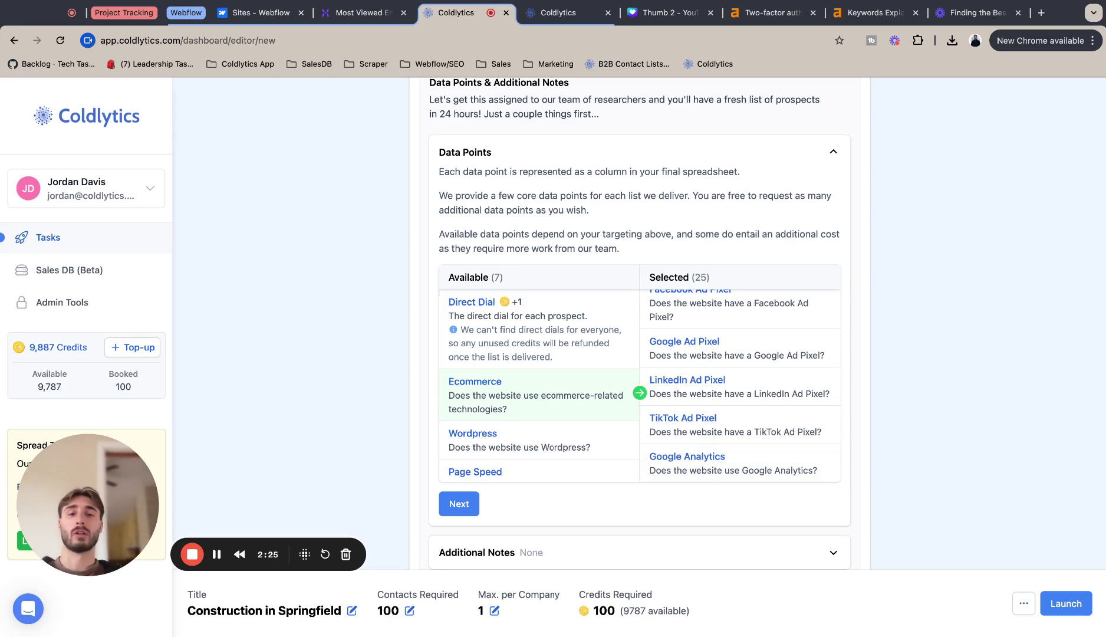
pyautogui.click(511, 403)
pyautogui.click(511, 403)
pyautogui.click(510, 402)
pyautogui.click(511, 403)
pyautogui.click(511, 403)
pyautogui.click(511, 403)
# - Check that every data point except Direct Dial is selected and confirm the selection
pyautogui.scroll(5, 669, 387)
pyautogui.scroll(5, 737, 383)
pyautogui.scroll(5, 740, 383)
pyautogui.scroll(-10, 739, 383)
pyautogui.scroll(-3, 740, 380)
pyautogui.scroll(4, 740, 380)
pyautogui.scroll(5, 700, 335)
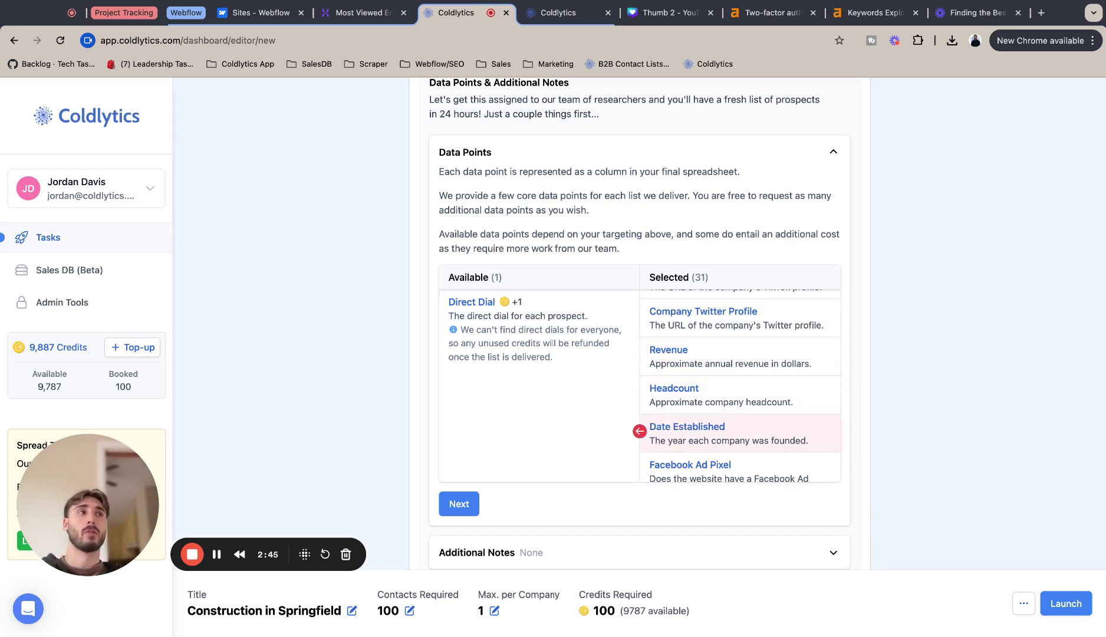
pyautogui.click(457, 503)
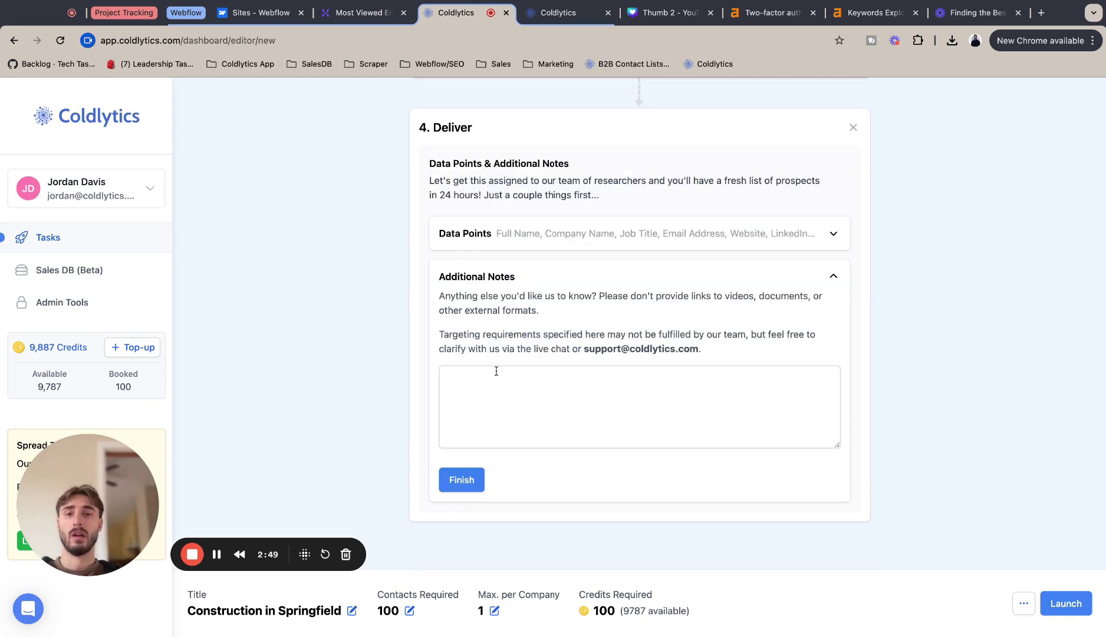
# - Finish delivery without additional notes and launch the Construction in Springfield task
pyautogui.click(480, 487)
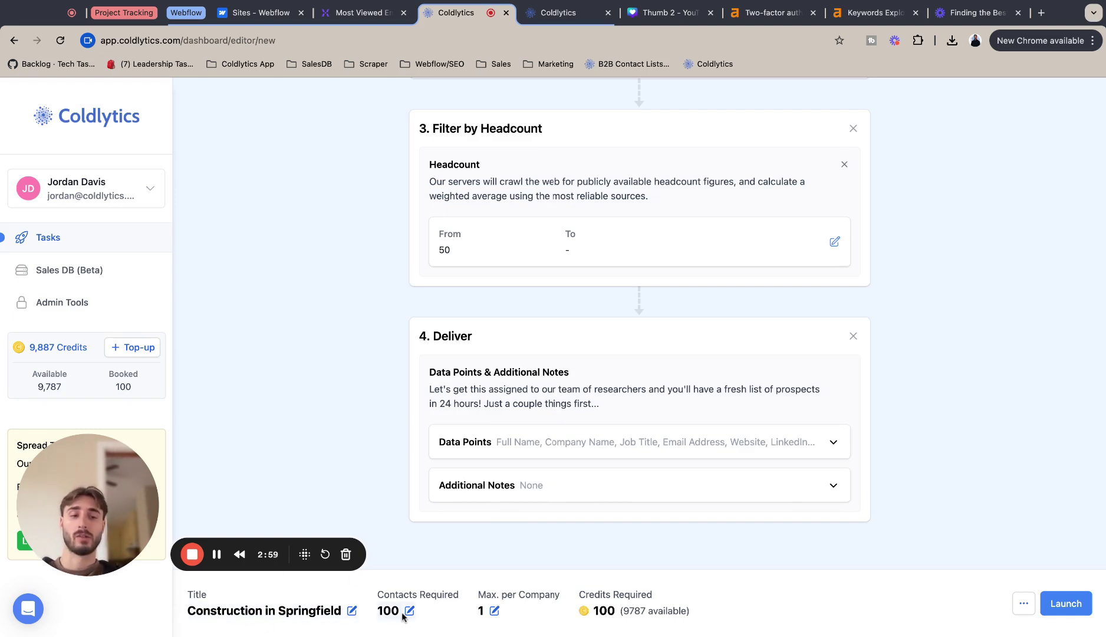
pyautogui.click(1025, 604)
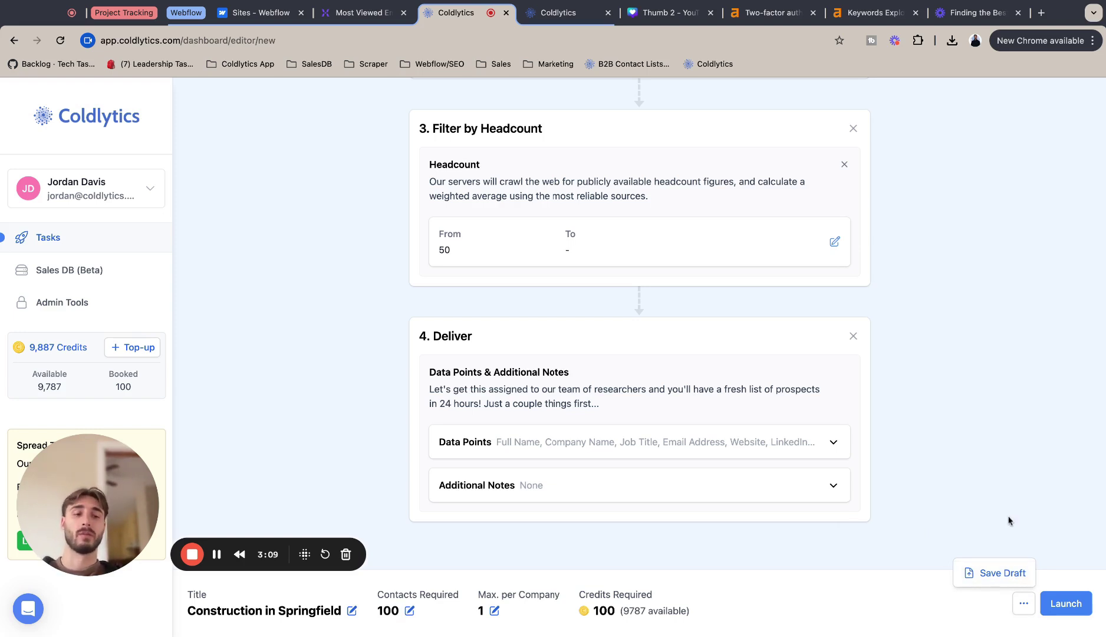
pyautogui.click(1026, 540)
pyautogui.click(1058, 602)
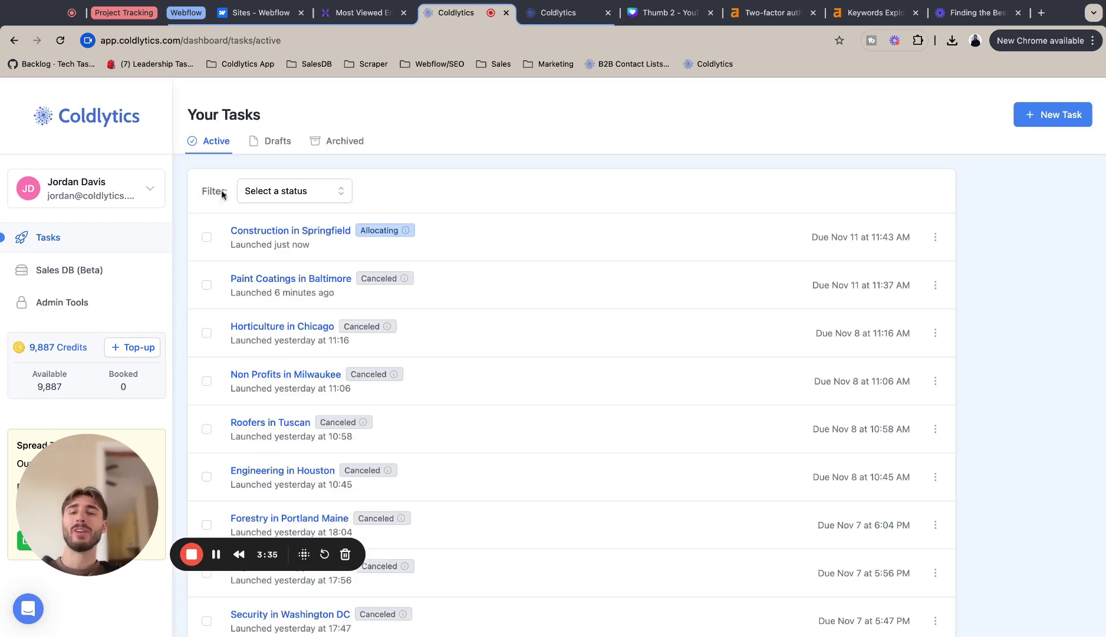